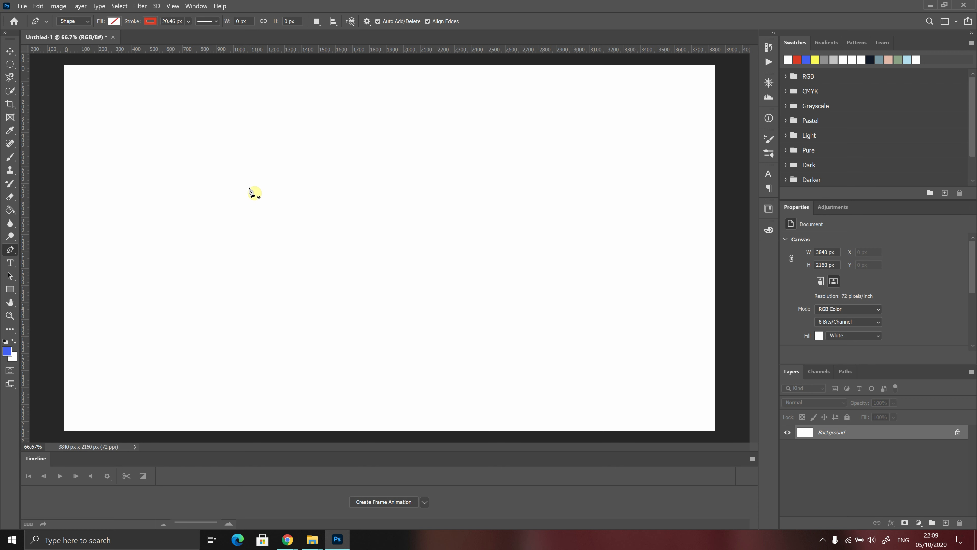
# Start the red star outline with anchor points across its upper peaks and right side.
pyautogui.click(249, 187)
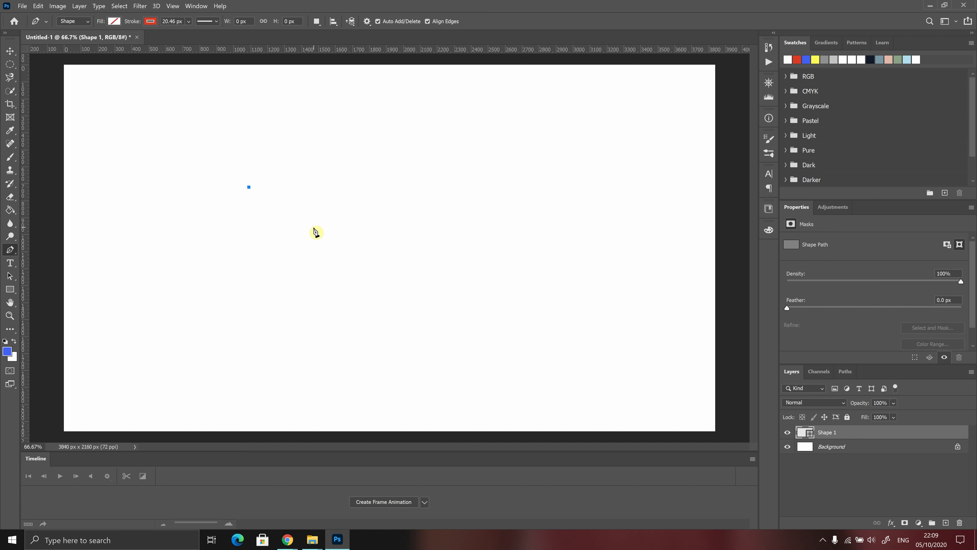
pyautogui.click(314, 227)
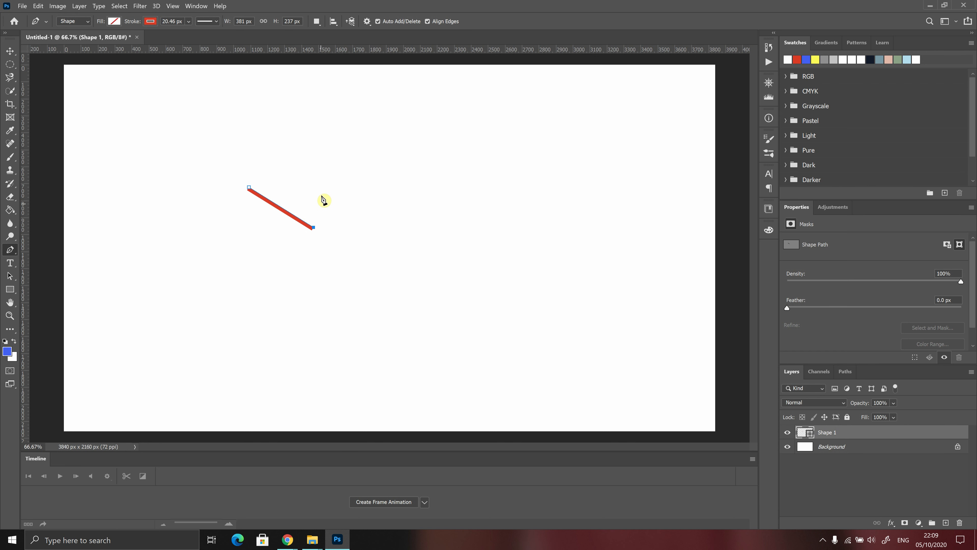
pyautogui.click(337, 143)
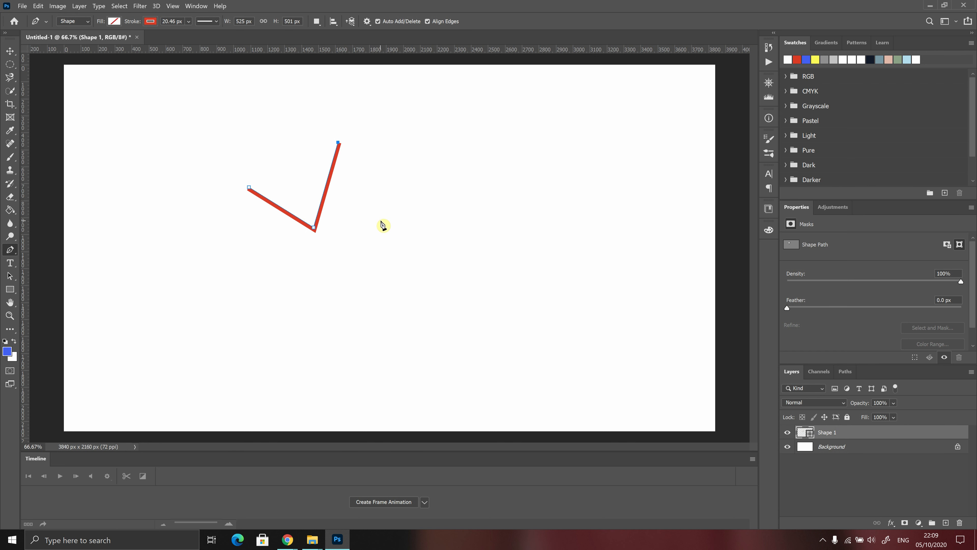
pyautogui.click(395, 218)
pyautogui.click(466, 164)
pyautogui.click(466, 256)
pyautogui.click(527, 317)
# Add the star's lower and left points and close the outline at its first anchor.
pyautogui.click(417, 315)
pyautogui.click(410, 394)
pyautogui.click(338, 321)
pyautogui.click(264, 376)
pyautogui.click(282, 288)
pyautogui.click(249, 188)
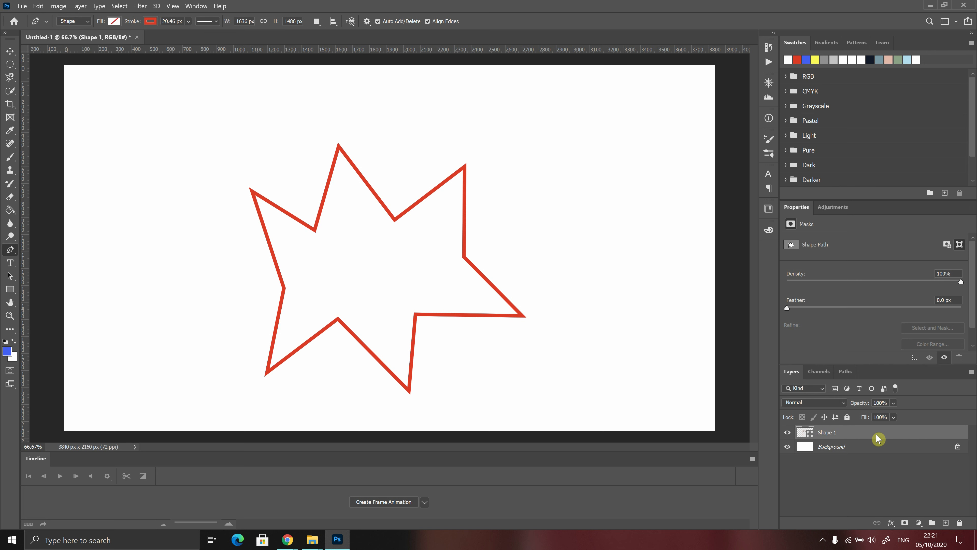
# Add a new layer above the star and change the stroke colour to blue.
pyautogui.click(946, 522)
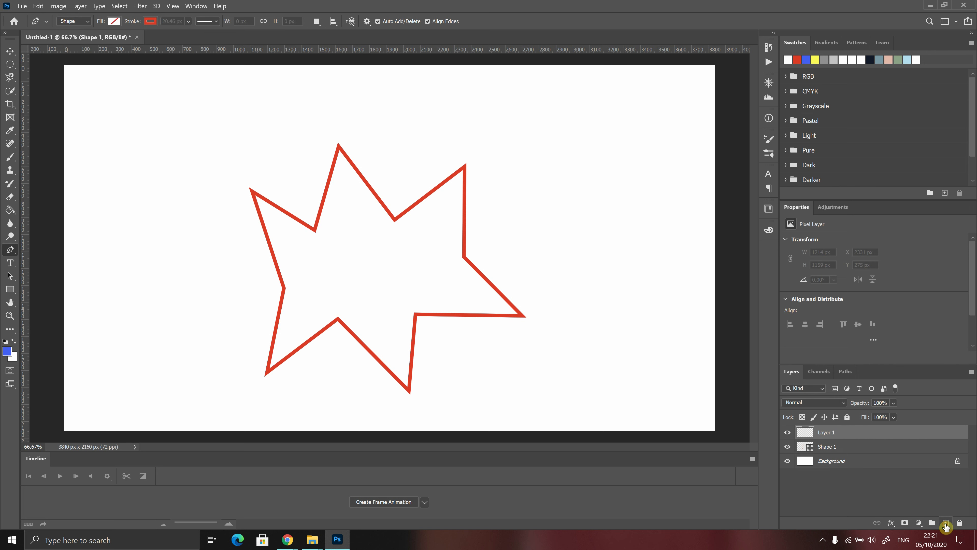
pyautogui.click(151, 22)
pyautogui.click(106, 75)
pyautogui.click(592, 5)
# Draw a straight blue line near the top left, then bend the next segment into an upward arc.
pyautogui.click(123, 130)
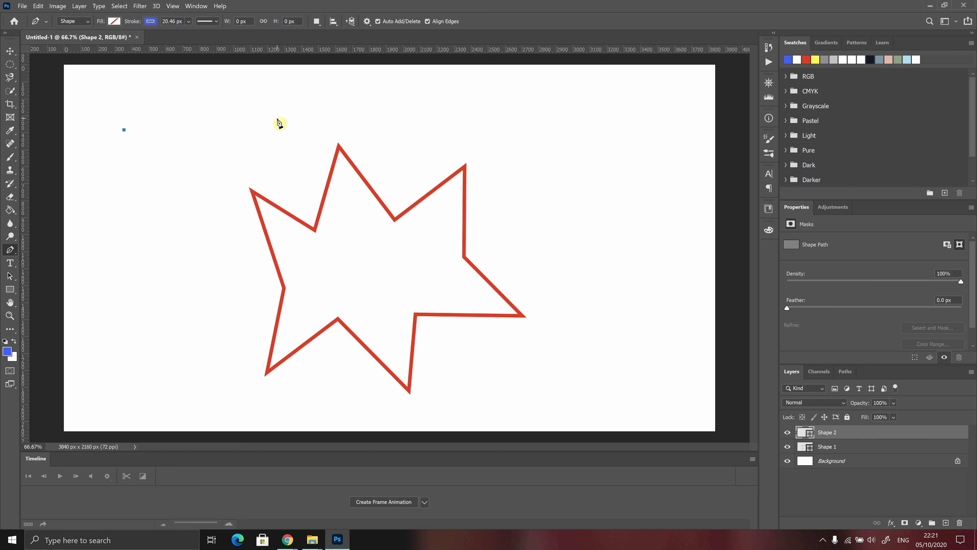
pyautogui.click(261, 116)
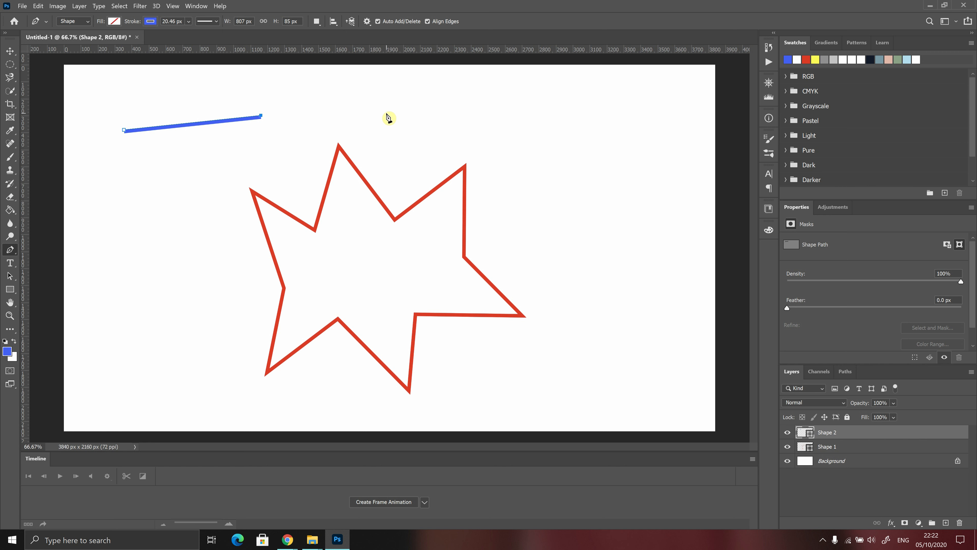
pyautogui.click(376, 112)
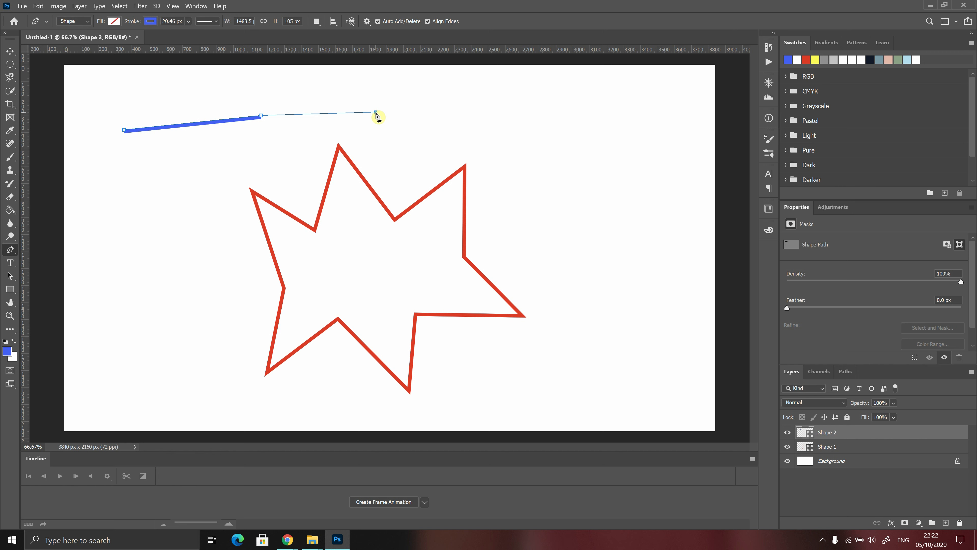
pyautogui.moveTo(383, 115)
pyautogui.mouseDown()
pyautogui.moveTo(412, 131)
pyautogui.moveTo(417, 155)
pyautogui.moveTo(417, 116)
pyautogui.moveTo(420, 139)
pyautogui.moveTo(445, 157)
pyautogui.moveTo(394, 115)
pyautogui.moveTo(413, 83)
pyautogui.moveTo(404, 74)
pyautogui.moveTo(454, 81)
pyautogui.moveTo(432, 68)
pyautogui.moveTo(412, 78)
pyautogui.moveTo(435, 109)
pyautogui.moveTo(432, 164)
pyautogui.moveTo(408, 135)
pyautogui.moveTo(453, 153)
pyautogui.moveTo(437, 164)
pyautogui.mouseUp()
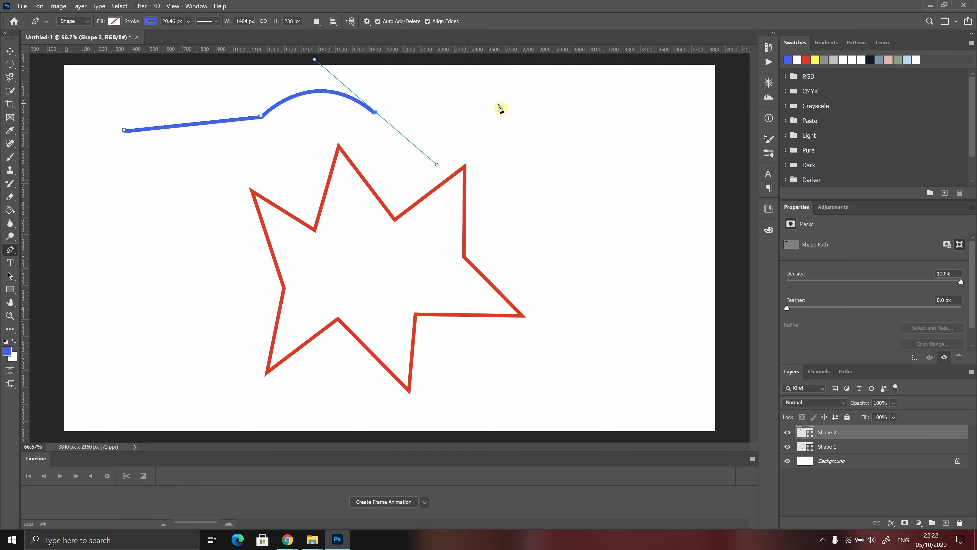
# Extend the blue path with a wave and curves around the right side down to the bottom.
pyautogui.click(511, 103)
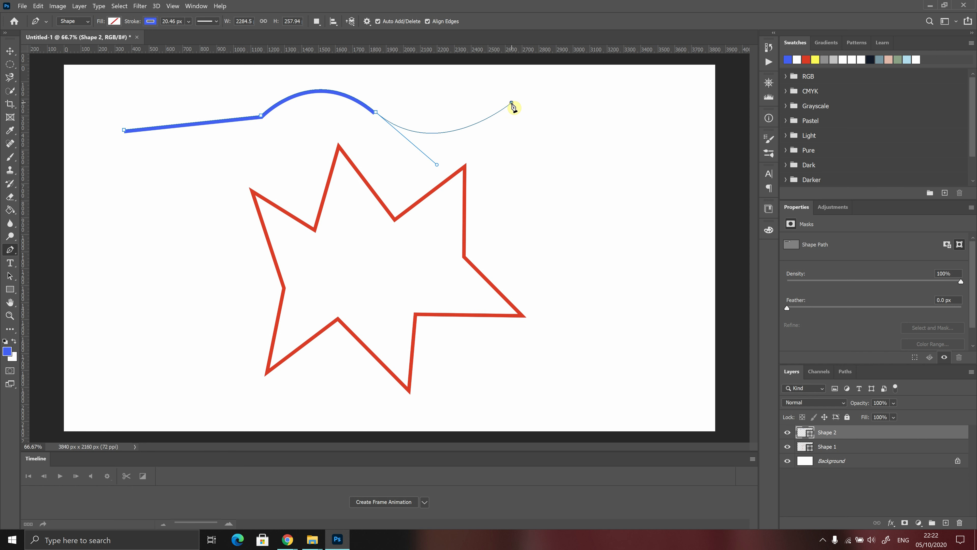
pyautogui.moveTo(512, 103)
pyautogui.mouseDown()
pyautogui.moveTo(538, 72)
pyautogui.moveTo(524, 86)
pyautogui.moveTo(535, 79)
pyautogui.mouseUp()
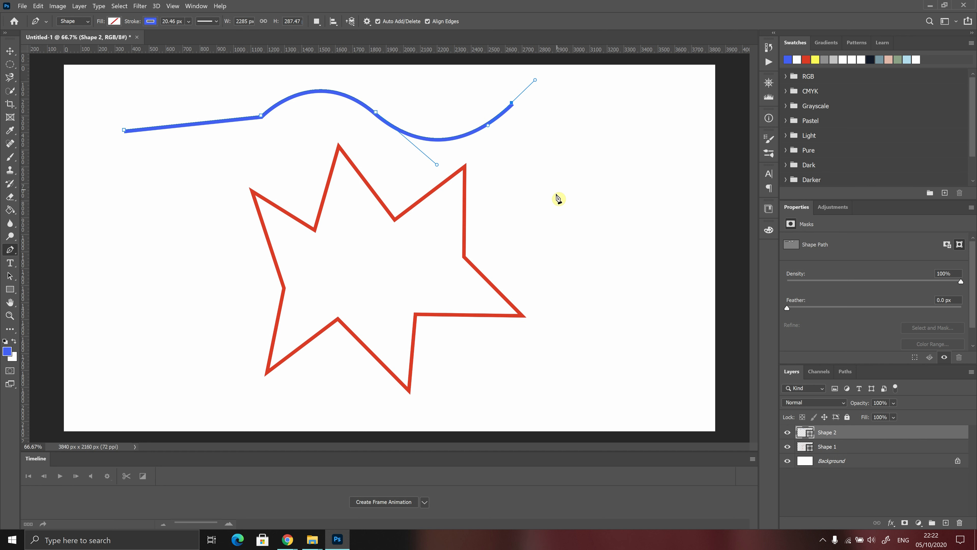
pyautogui.moveTo(603, 188)
pyautogui.mouseDown()
pyautogui.moveTo(637, 238)
pyautogui.moveTo(589, 272)
pyautogui.moveTo(599, 295)
pyautogui.moveTo(591, 310)
pyautogui.mouseUp()
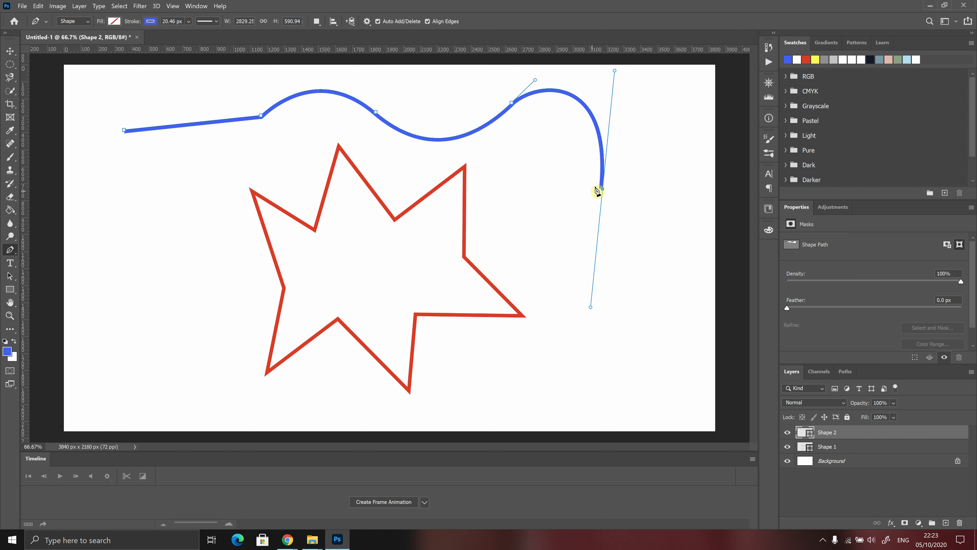
pyautogui.click(651, 339)
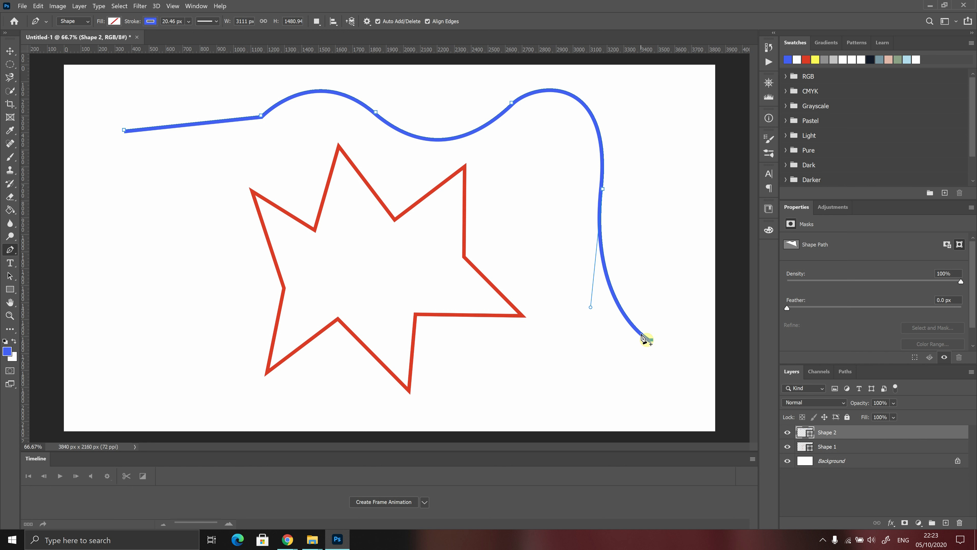
pyautogui.click(516, 394)
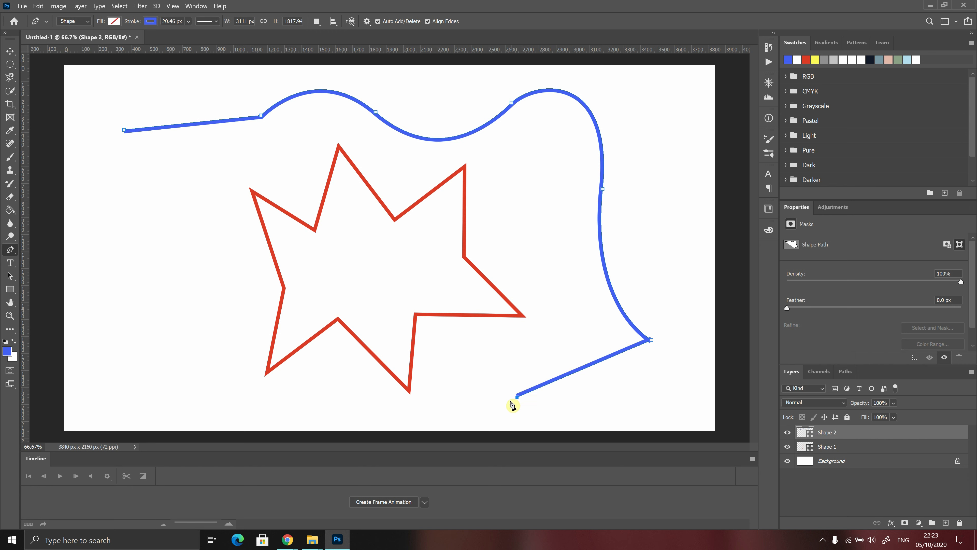
# Bring the blue path back up over the red star with curved points, ending near its start.
pyautogui.click(543, 254)
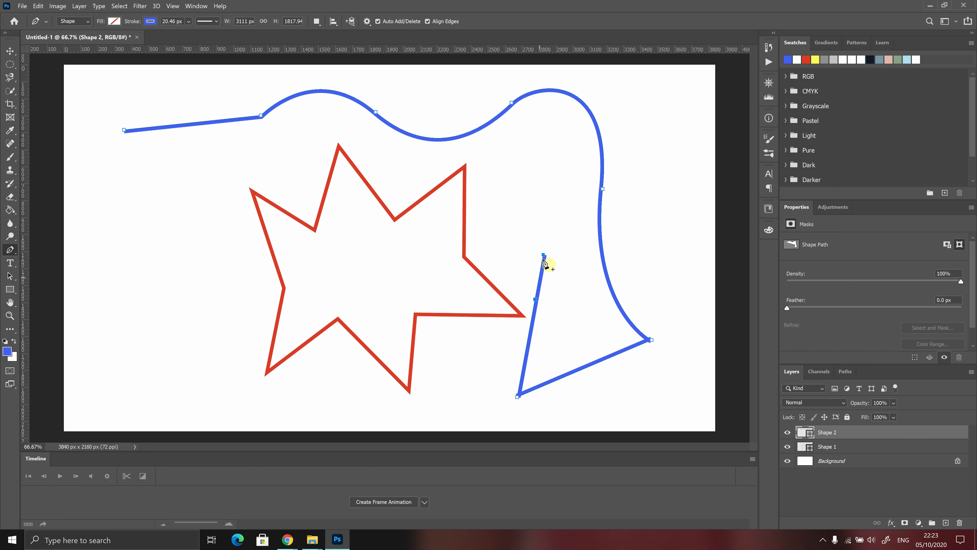
pyautogui.click(510, 167)
pyautogui.moveTo(511, 167); pyautogui.dragTo(435, 173)
pyautogui.moveTo(393, 210); pyautogui.dragTo(331, 222)
pyautogui.moveTo(292, 144); pyautogui.dragTo(222, 148)
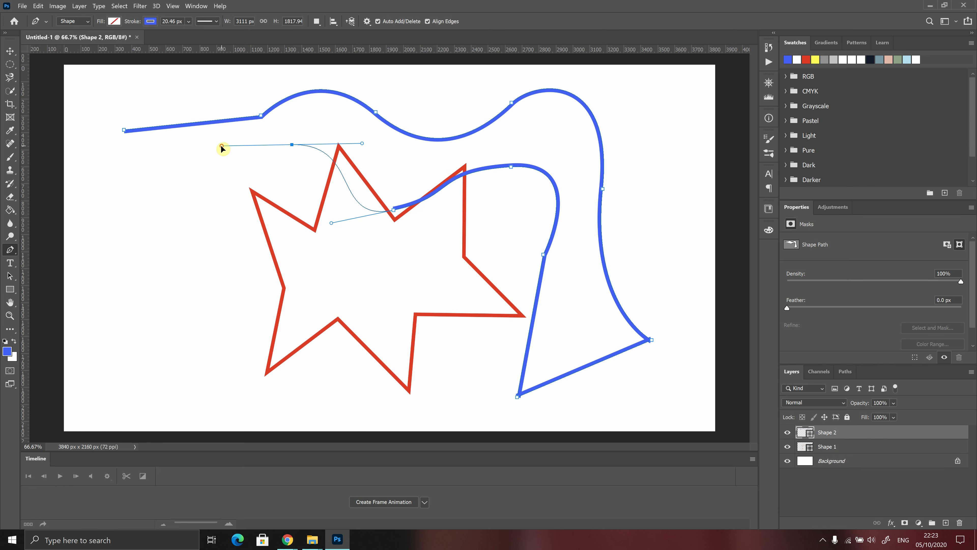
pyautogui.click(137, 157)
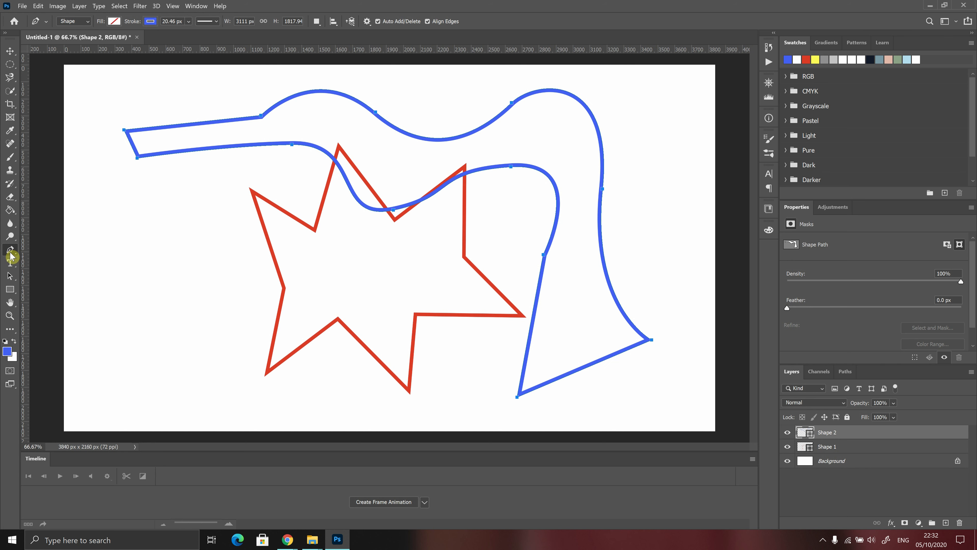
pyautogui.click(10, 253)
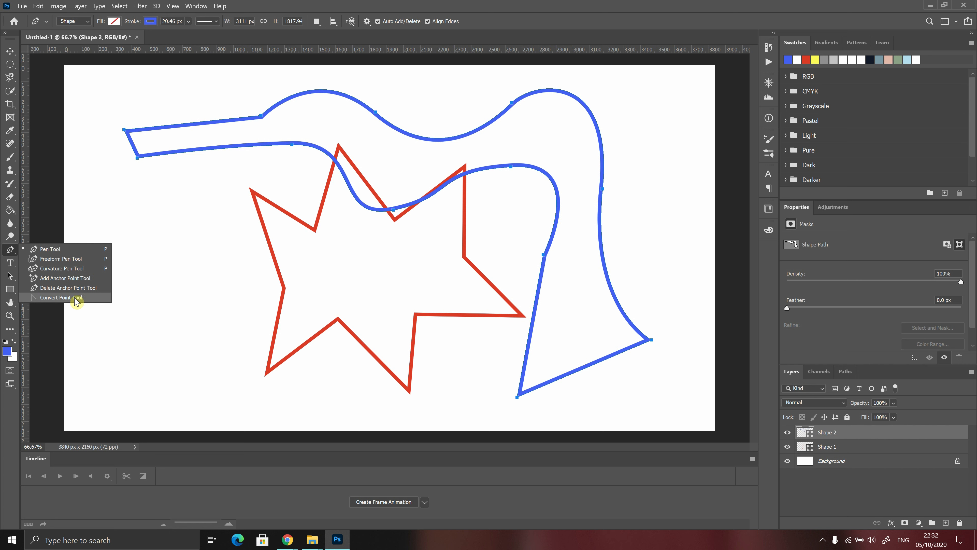
# Switch to the Convert Point Tool.
pyautogui.click(96, 297)
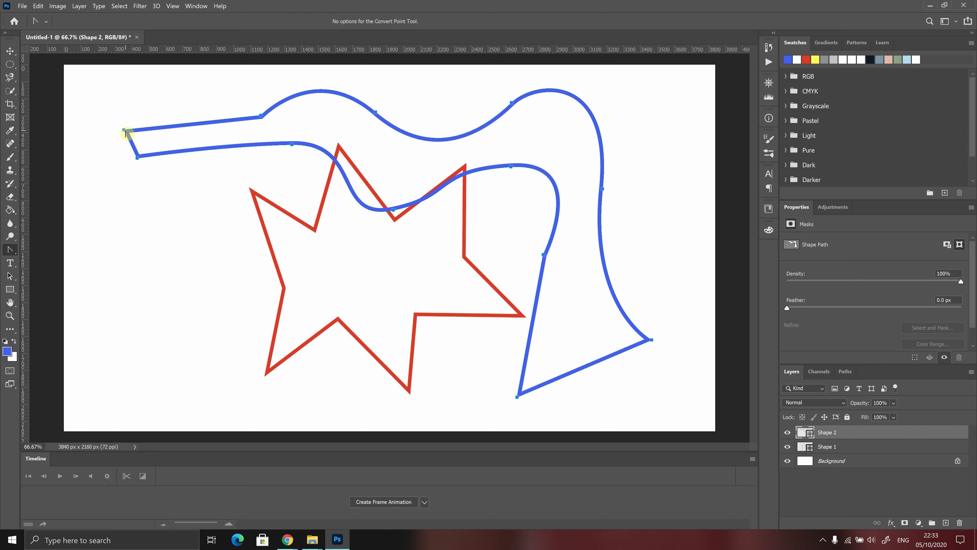
# Round the path's left tip into a smooth point and make the two upper-right anchors corners.
pyautogui.moveTo(124, 130); pyautogui.dragTo(137, 106)
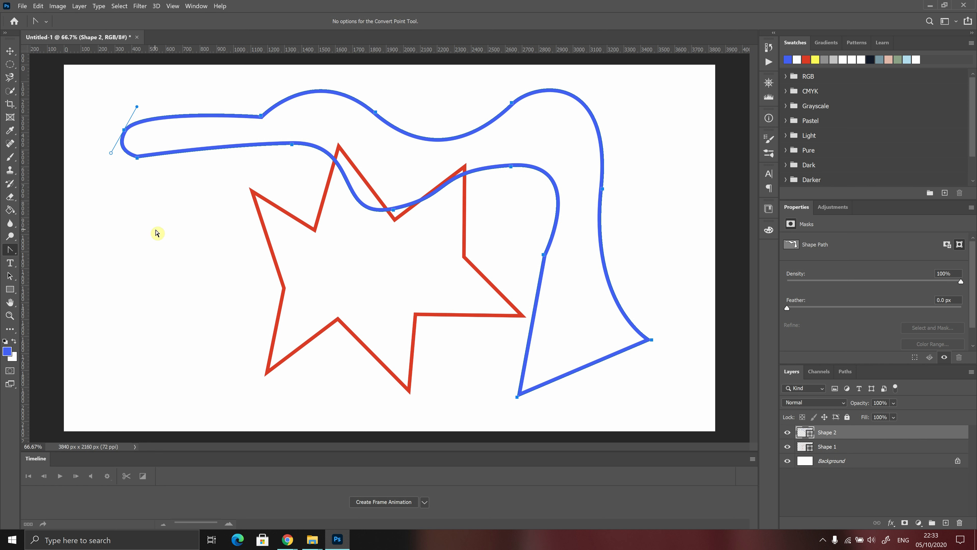
pyautogui.click(512, 103)
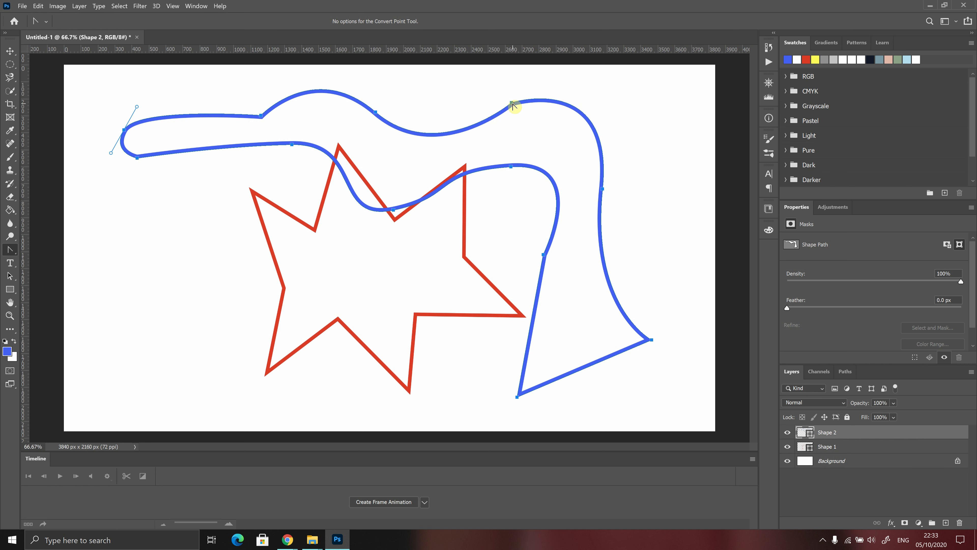
pyautogui.click(603, 191)
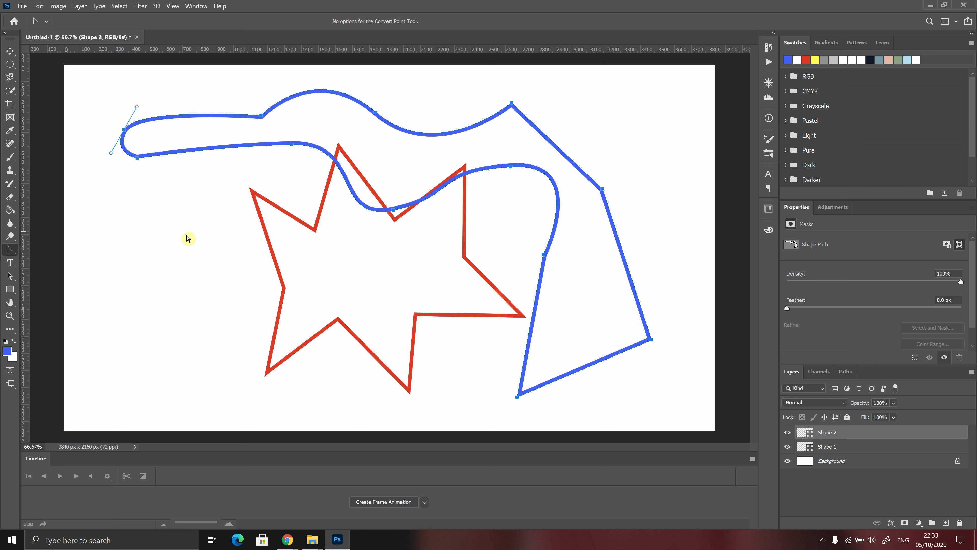
pyautogui.click(12, 251)
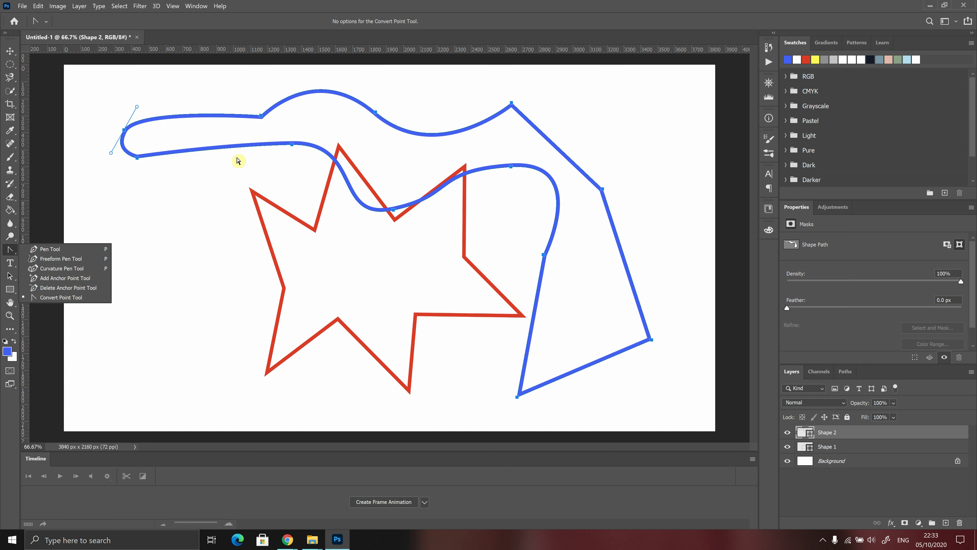
pyautogui.click(646, 5)
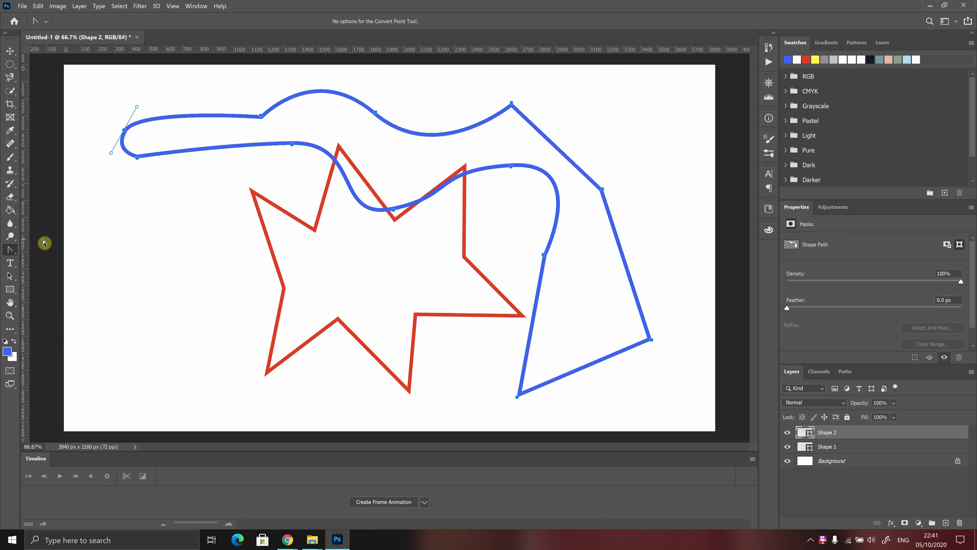
# Add an anchor point on the blue path's right edge with the Add Anchor Point Tool.
pyautogui.click(12, 249)
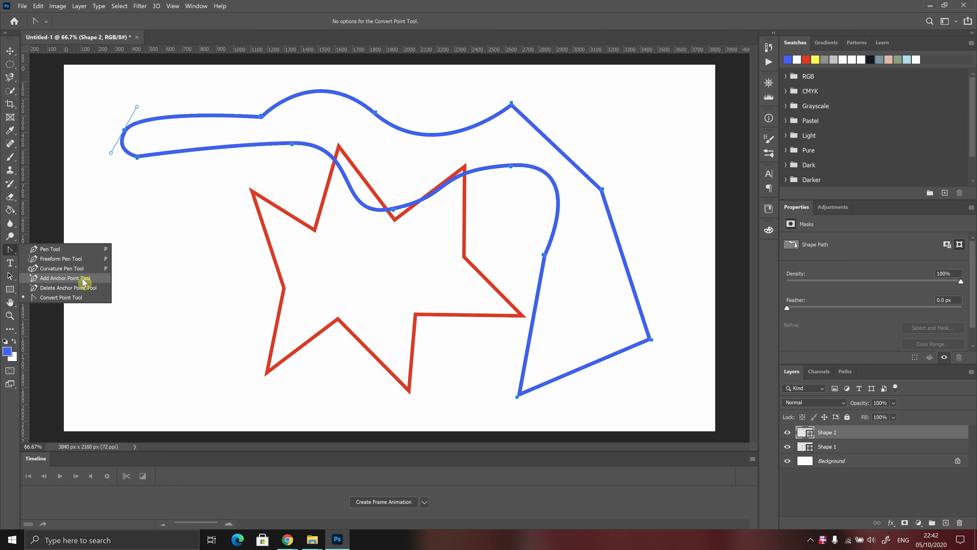
pyautogui.click(62, 280)
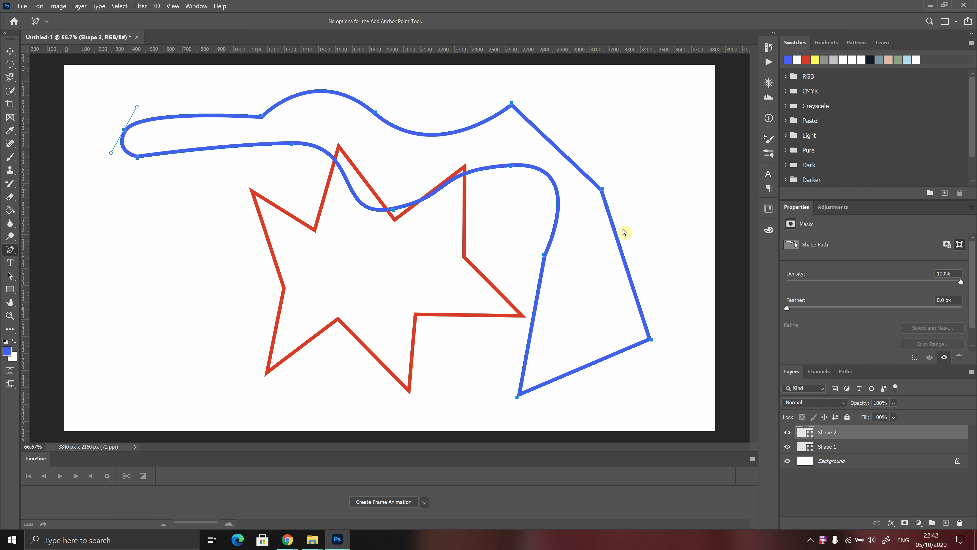
pyautogui.click(627, 266)
pyautogui.rightClick(9, 250)
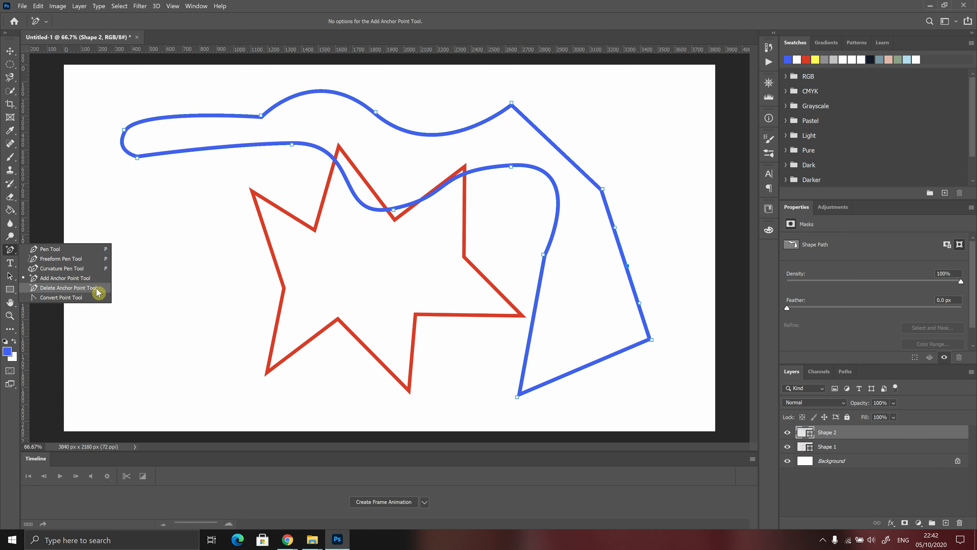
# Delete anchors on the blue path's right edge and middle with the Delete Anchor Point Tool.
pyautogui.click(84, 289)
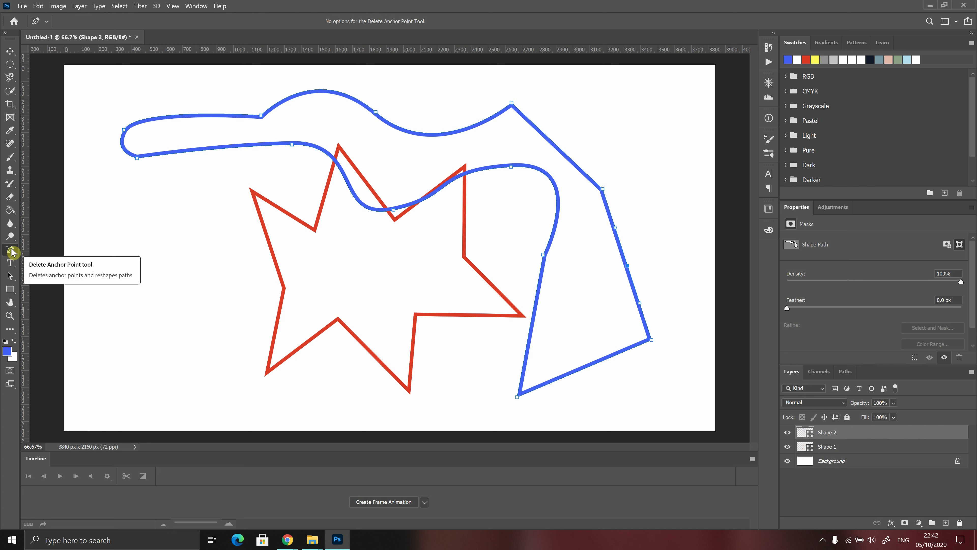
pyautogui.click(628, 266)
pyautogui.click(602, 189)
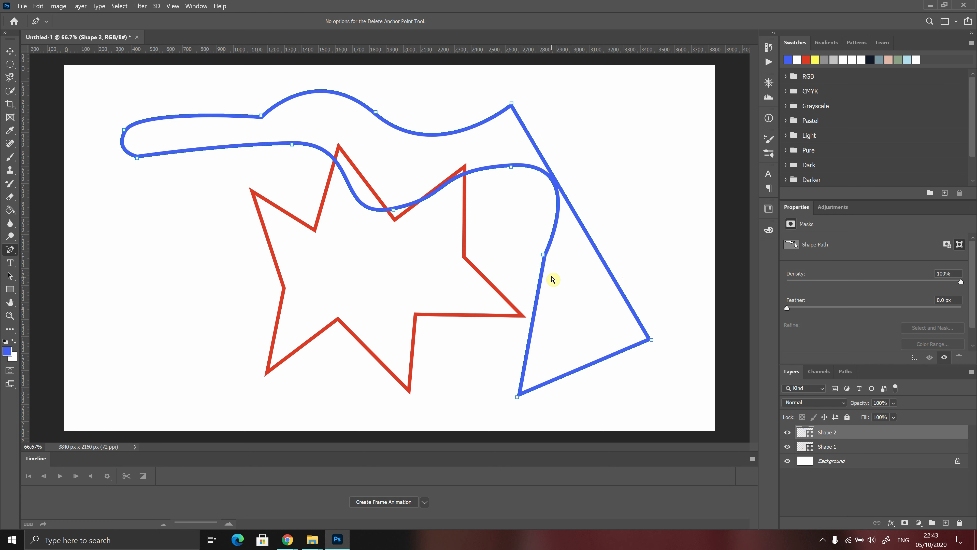
pyautogui.click(544, 255)
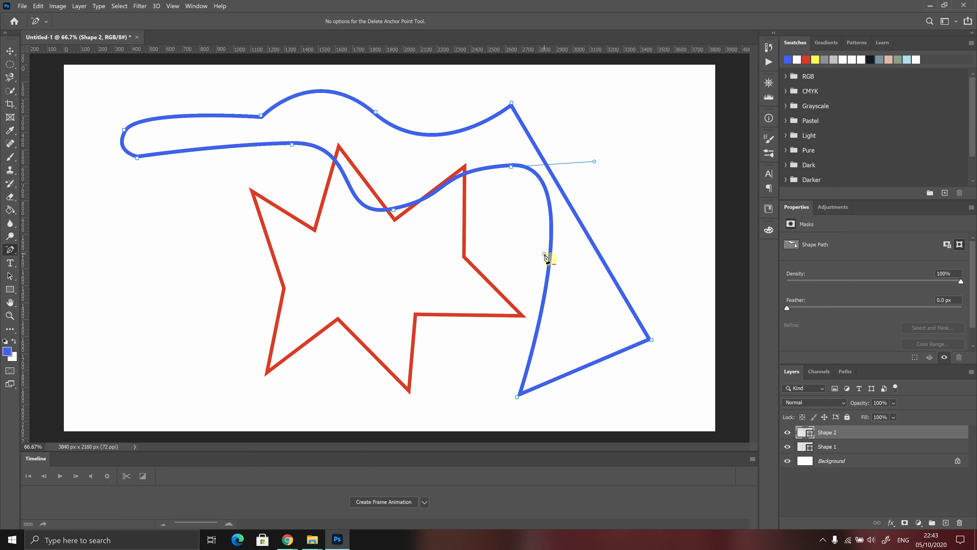
pyautogui.click(512, 167)
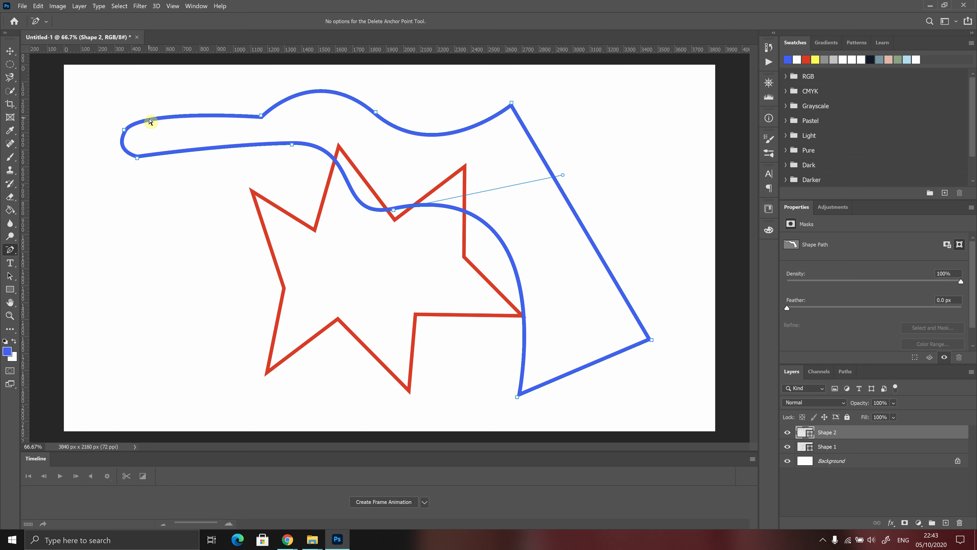
pyautogui.click(11, 254)
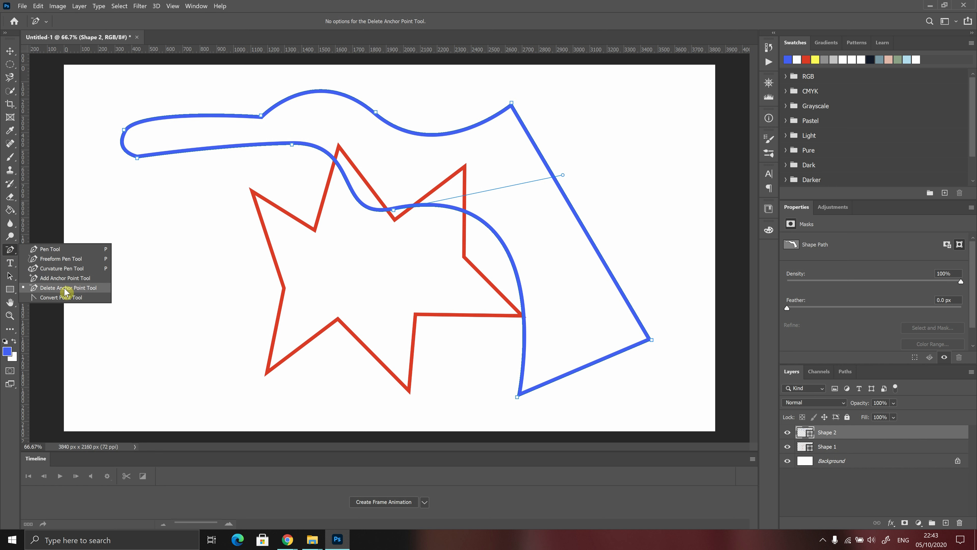
pyautogui.click(93, 290)
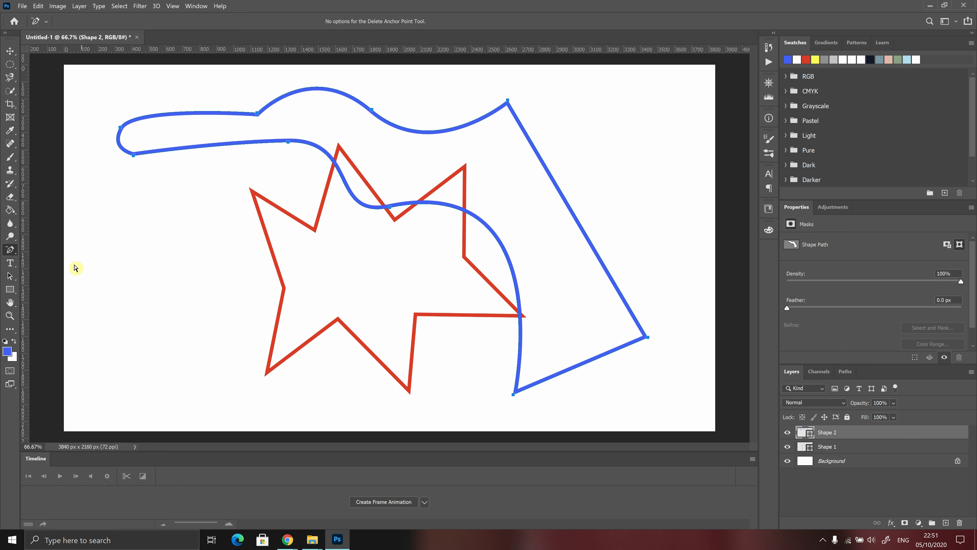
pyautogui.click(9, 283)
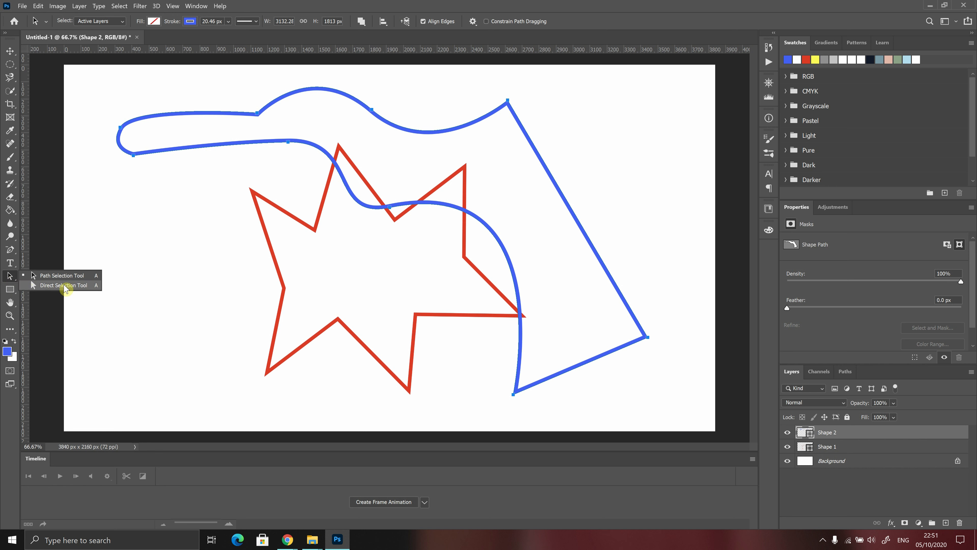
# Move the blue shape's top-right anchor up and to the right with Direct Selection.
pyautogui.click(40, 287)
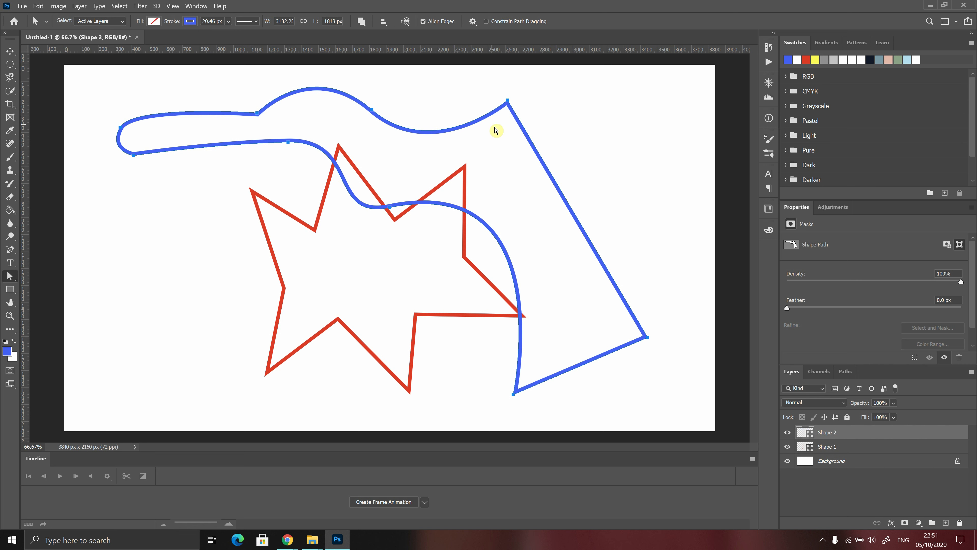
pyautogui.click(507, 100)
pyautogui.moveTo(508, 102); pyautogui.dragTo(565, 93)
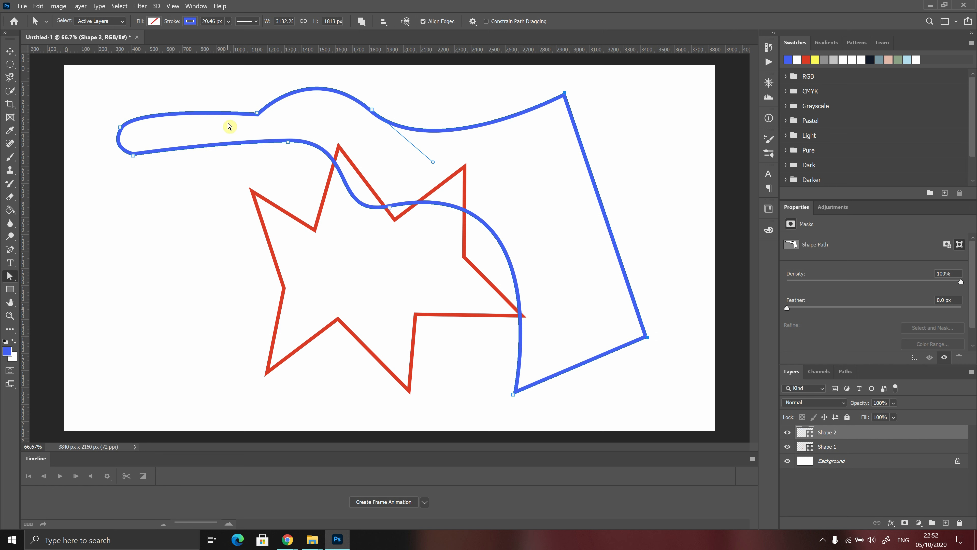
# Pull the upper-left curve anchor up toward the canvas top, then select Shape 1.
pyautogui.click(258, 113)
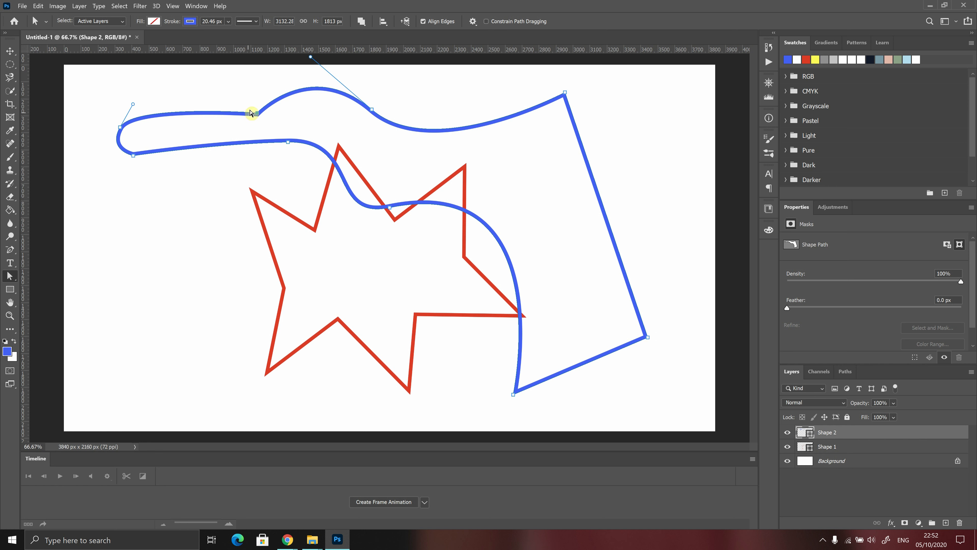
pyautogui.moveTo(256, 114); pyautogui.dragTo(227, 82)
pyautogui.moveTo(204, 75)
pyautogui.mouseDown()
pyautogui.moveTo(240, 131)
pyautogui.moveTo(195, 77)
pyautogui.moveTo(172, 72)
pyautogui.mouseUp()
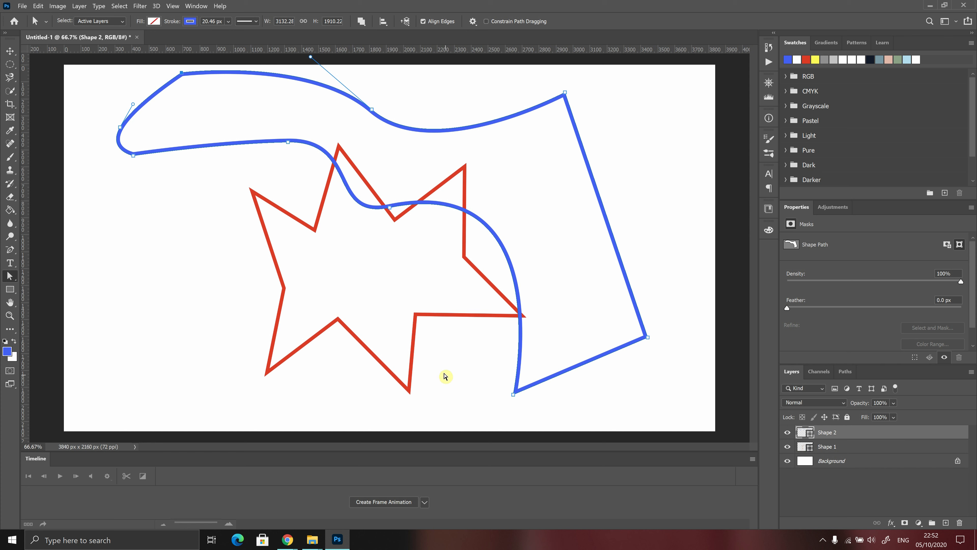
pyautogui.click(831, 447)
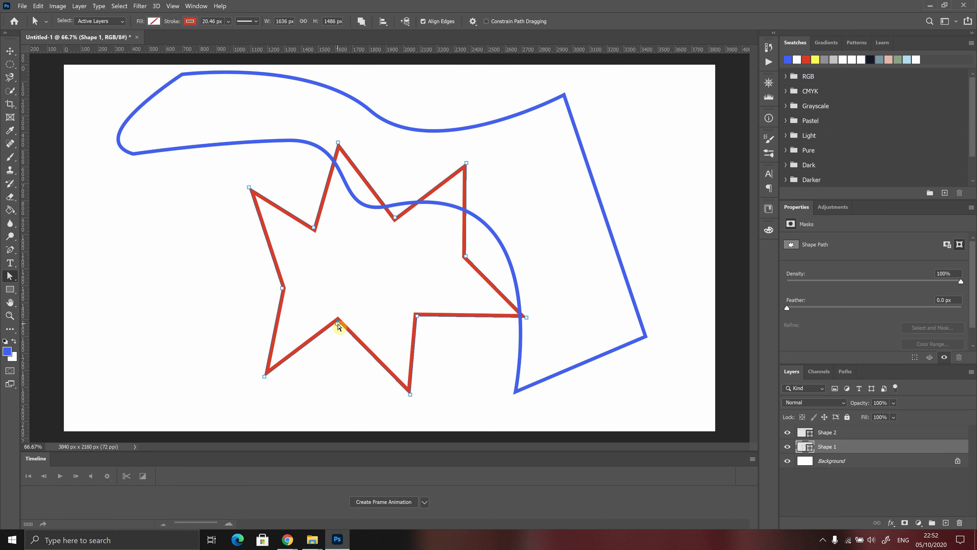
# Drag five star anchors to reshape its left tip, lower-left tip and inner points.
pyautogui.moveTo(339, 319)
pyautogui.mouseDown()
pyautogui.moveTo(335, 369)
pyautogui.moveTo(336, 301)
pyautogui.moveTo(328, 420)
pyautogui.moveTo(307, 335)
pyautogui.moveTo(368, 327)
pyautogui.moveTo(350, 321)
pyautogui.mouseUp()
pyautogui.moveTo(284, 289); pyautogui.dragTo(311, 287)
pyautogui.moveTo(249, 188); pyautogui.dragTo(238, 216)
pyautogui.moveTo(267, 375); pyautogui.dragTo(250, 376)
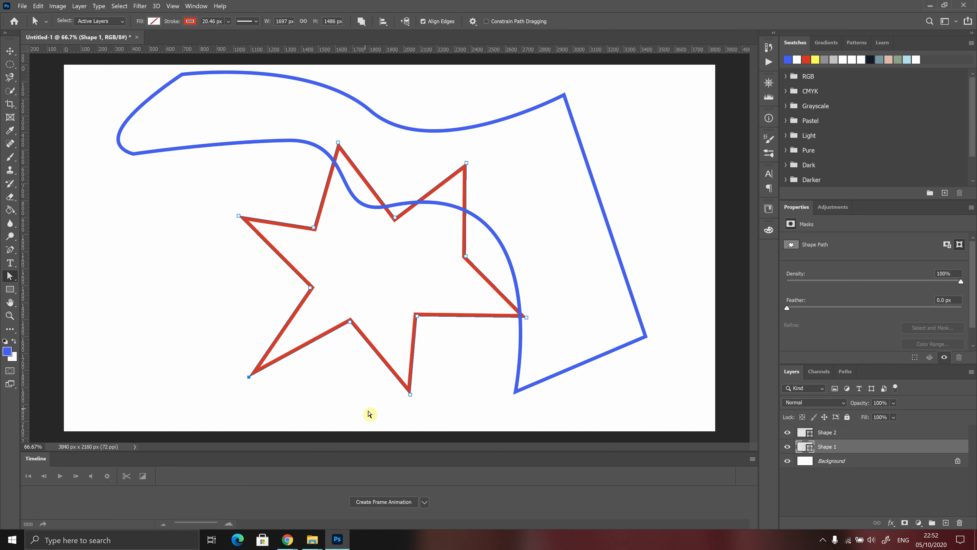
pyautogui.moveTo(464, 257); pyautogui.dragTo(430, 259)
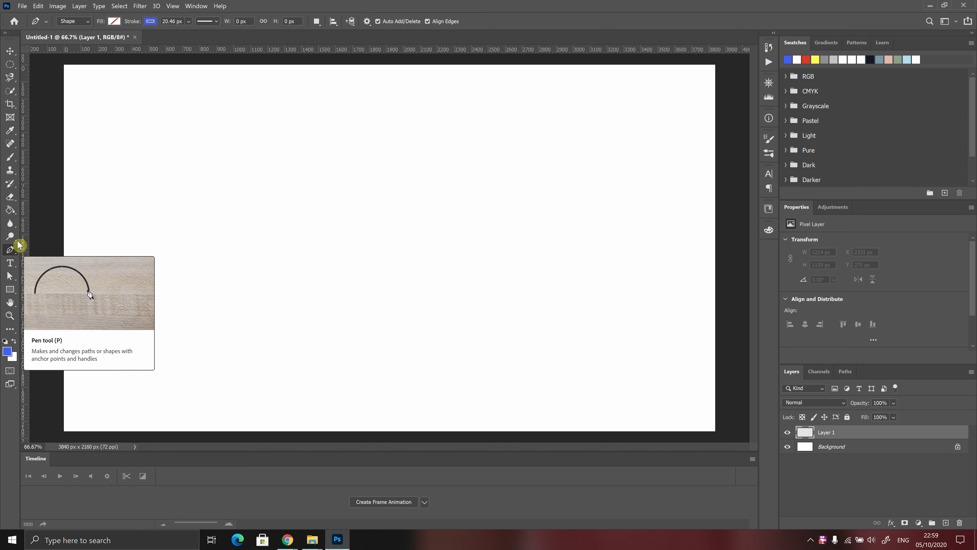
# Set the Pen shape fill to yellow and the stroke to No Color.
pyautogui.click(116, 21)
pyautogui.click(78, 75)
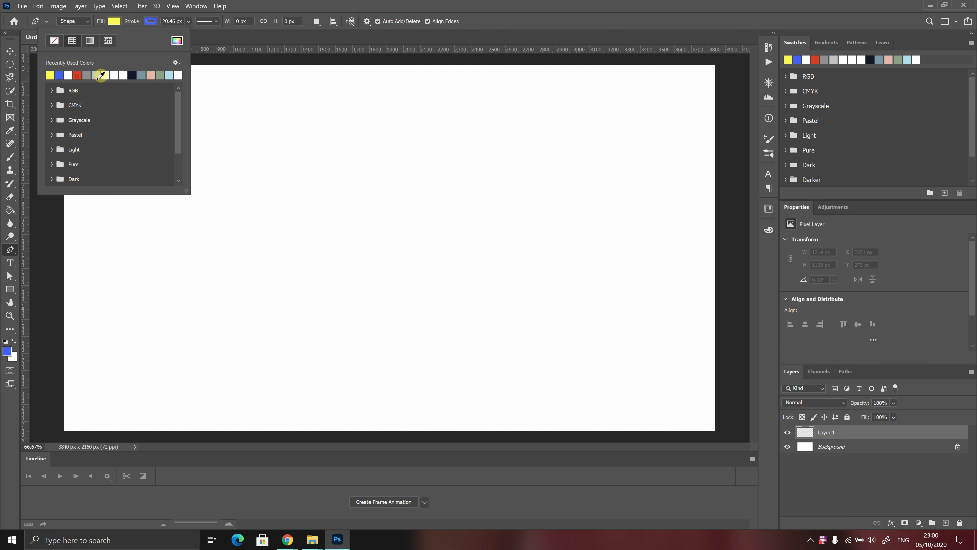
pyautogui.click(152, 21)
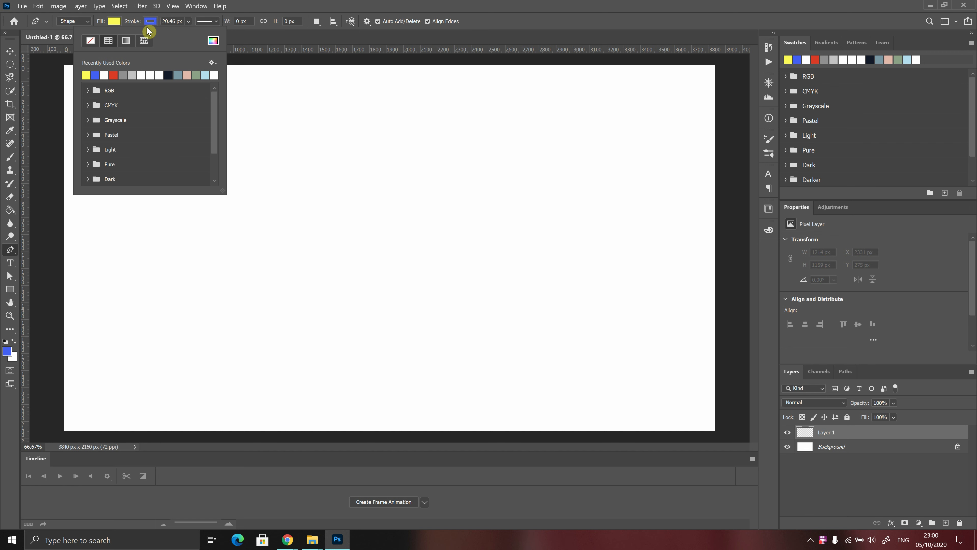
pyautogui.click(91, 44)
pyautogui.click(494, 22)
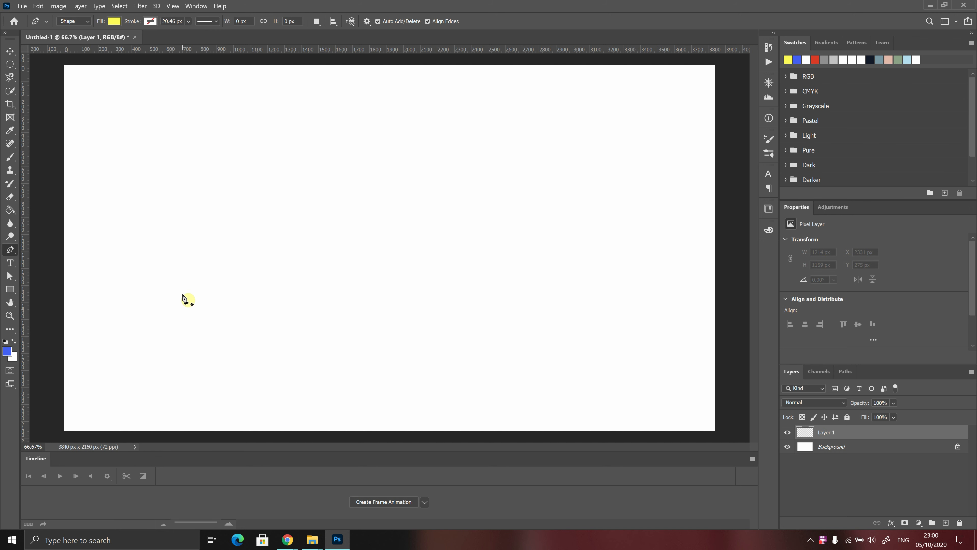
# Draw a closed three-peaked crown path with the Pen tool on the left of the canvas.
pyautogui.click(174, 306)
pyautogui.click(321, 307)
pyautogui.click(321, 207)
pyautogui.click(281, 242)
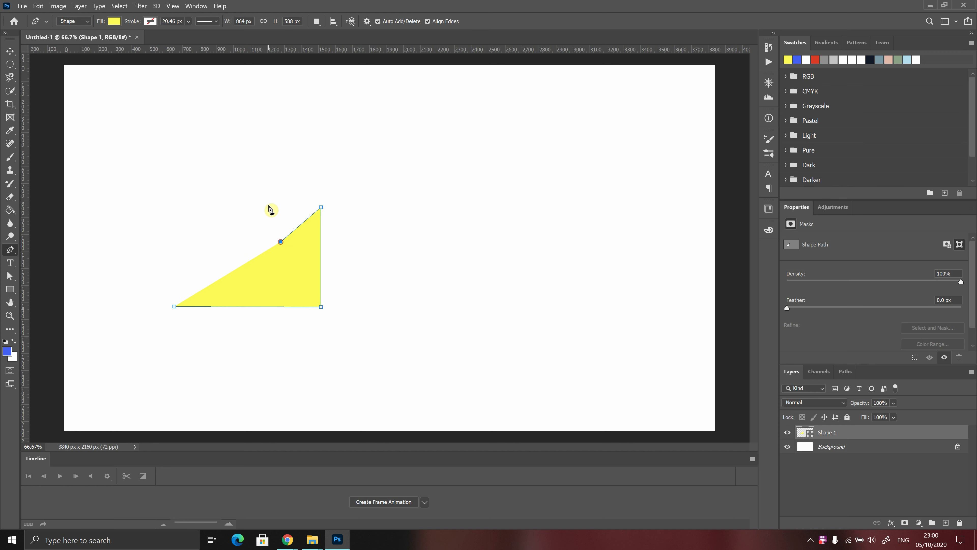
pyautogui.click(257, 187)
pyautogui.click(218, 246)
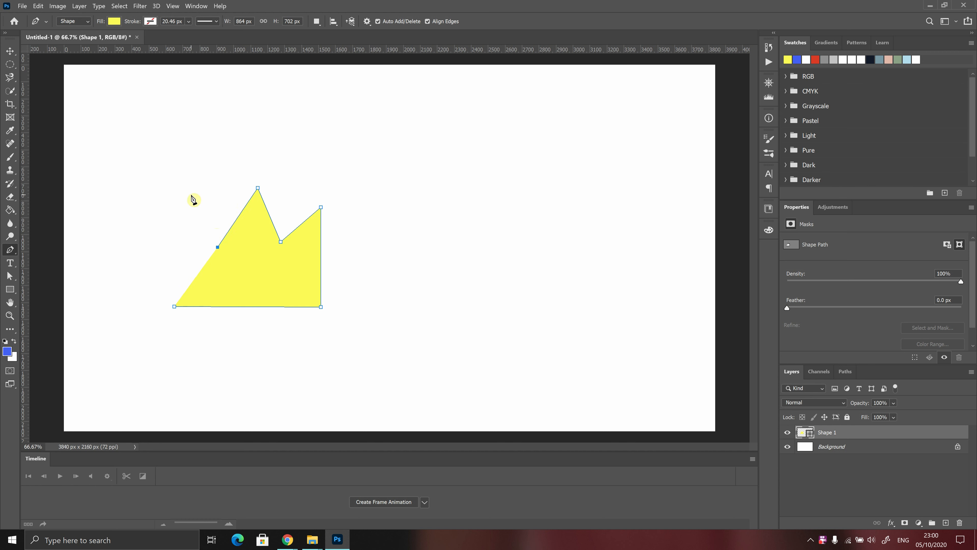
pyautogui.click(177, 187)
pyautogui.click(174, 306)
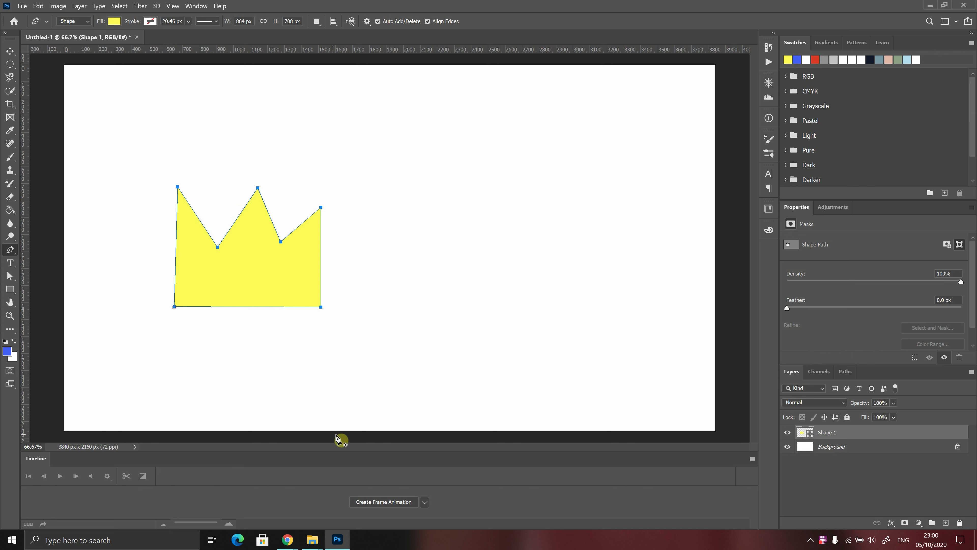
pyautogui.press('Return')
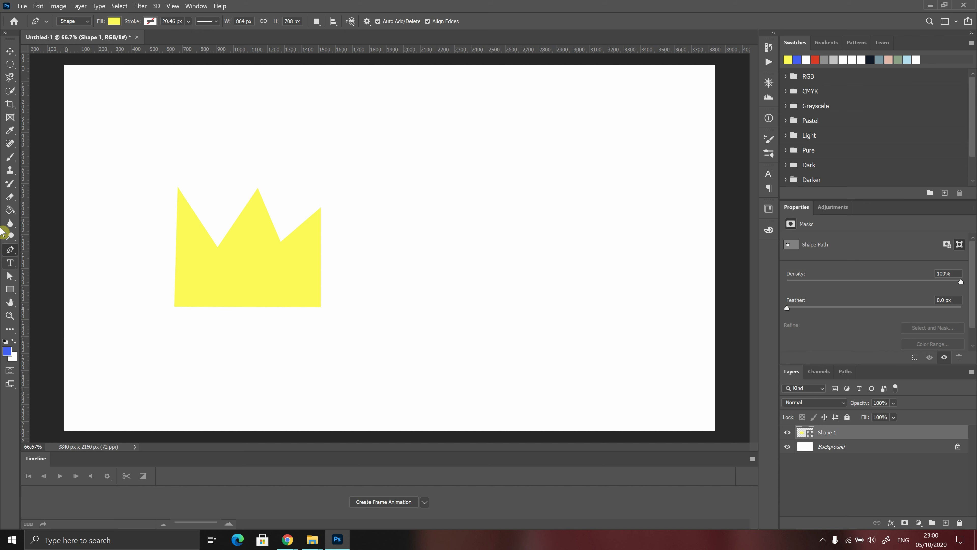
# Fill the crown yellow after trying red, and add a new empty layer above it.
pyautogui.click(113, 21)
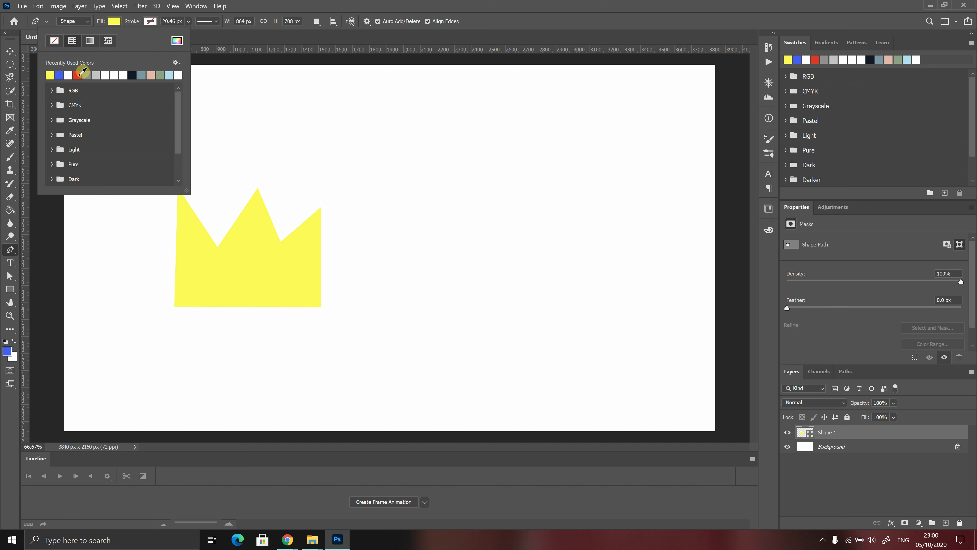
pyautogui.click(78, 75)
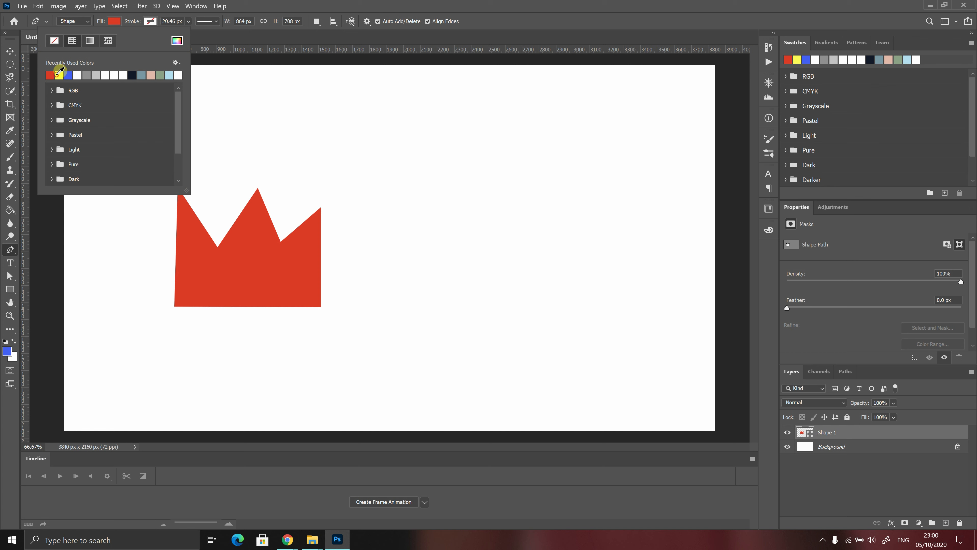
pyautogui.click(58, 74)
pyautogui.click(942, 520)
pyautogui.click(942, 521)
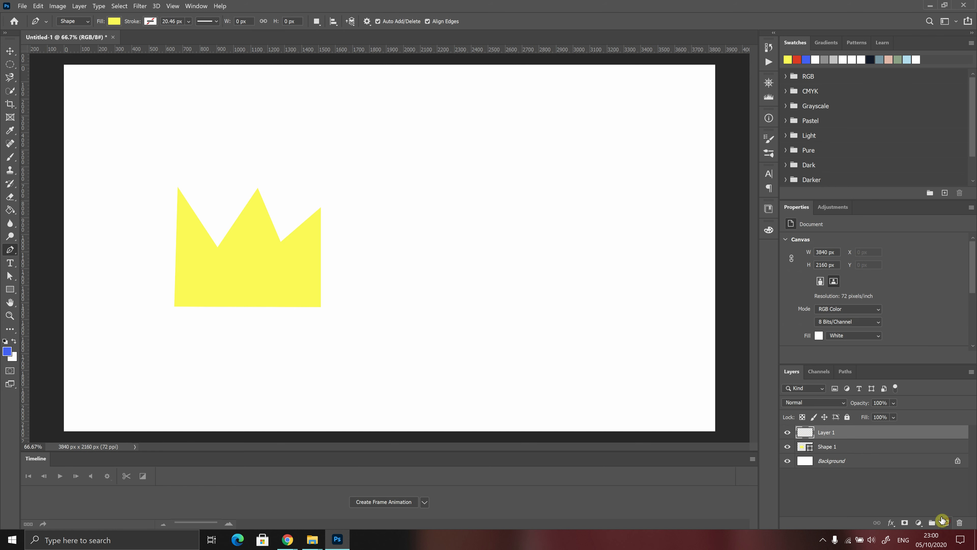
# Set the Pen fill to red and draw a closed heart with curved lobes right of the crown.
pyautogui.click(114, 21)
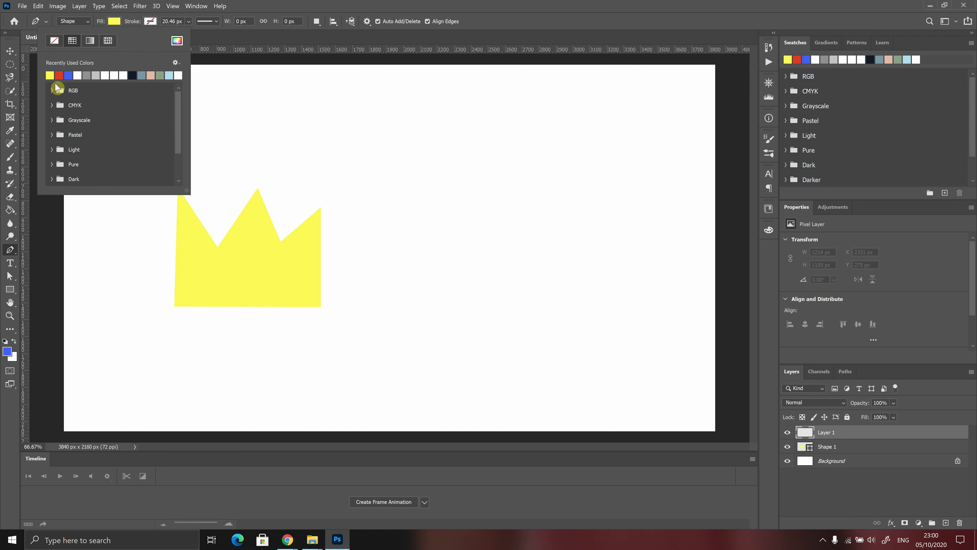
pyautogui.click(59, 75)
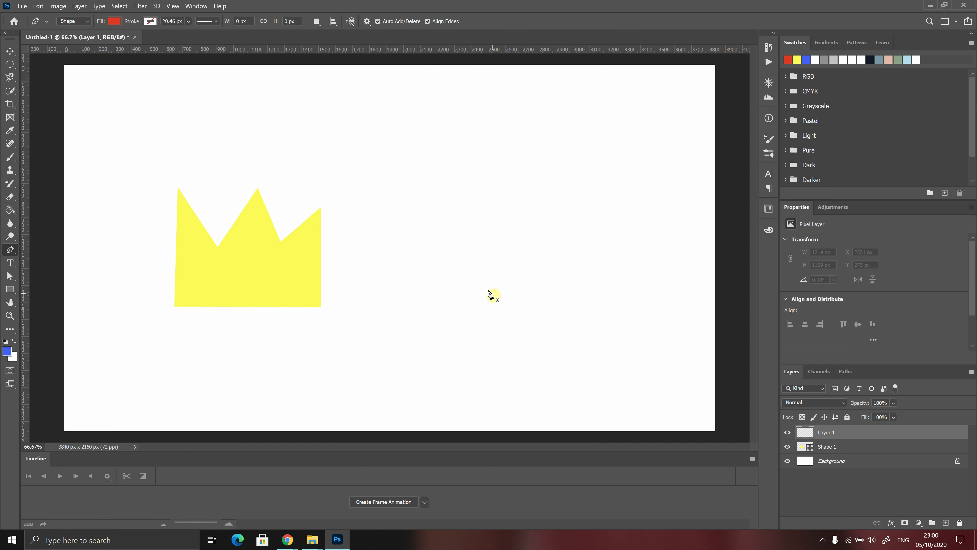
pyautogui.click(485, 304)
pyautogui.moveTo(428, 191); pyautogui.dragTo(463, 142)
pyautogui.moveTo(494, 209)
pyautogui.mouseDown()
pyautogui.moveTo(500, 218)
pyautogui.moveTo(494, 210)
pyautogui.mouseUp()
pyautogui.moveTo(534, 176); pyautogui.dragTo(564, 176)
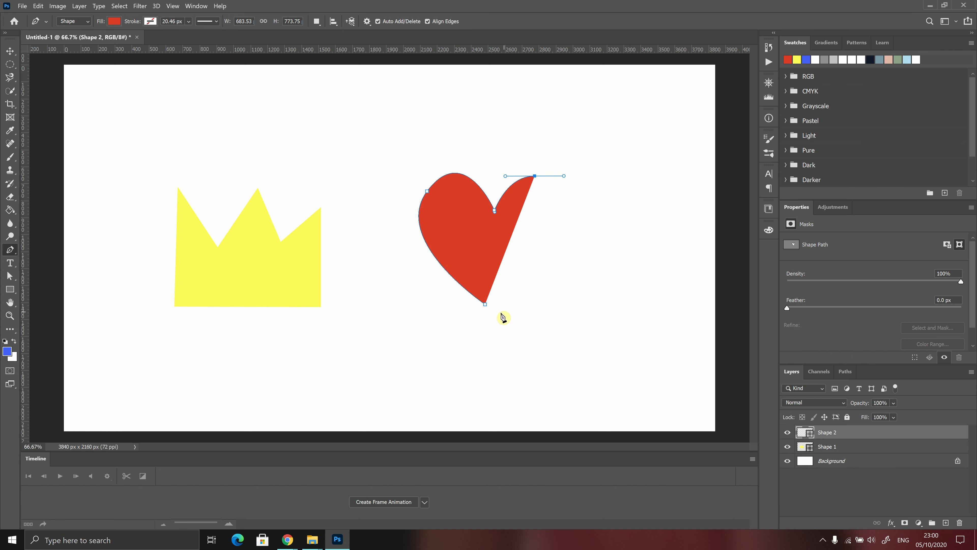
pyautogui.moveTo(486, 304); pyautogui.dragTo(395, 316)
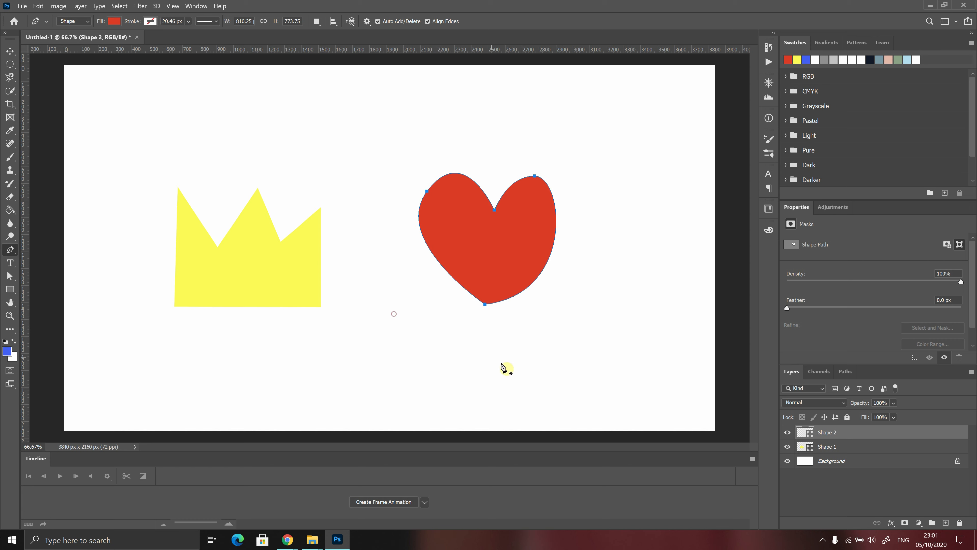